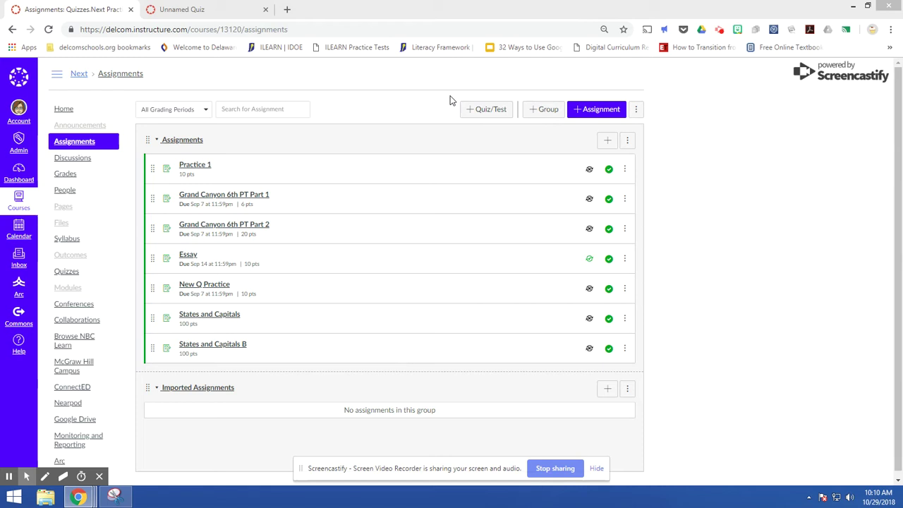
Step: Start a new Quiz/Test assignment and name it 'Fake Test'
left_click(494, 110)
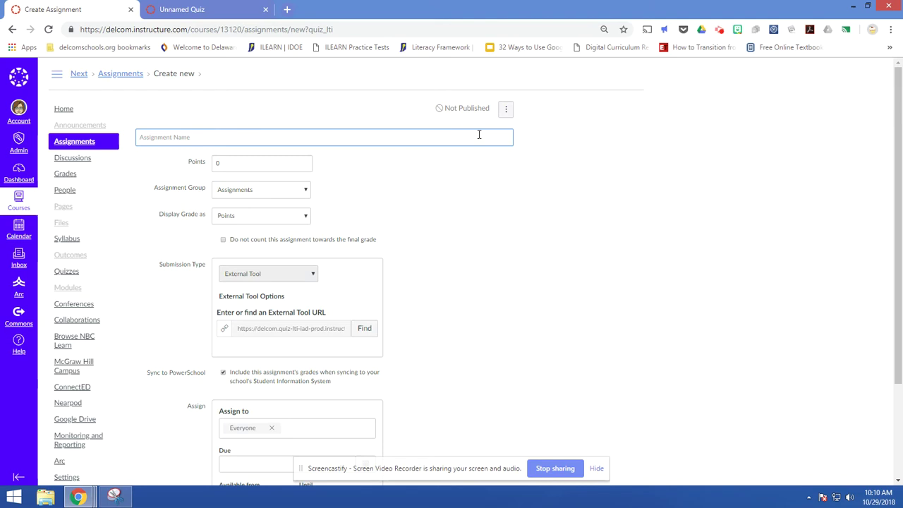
type("Fake")
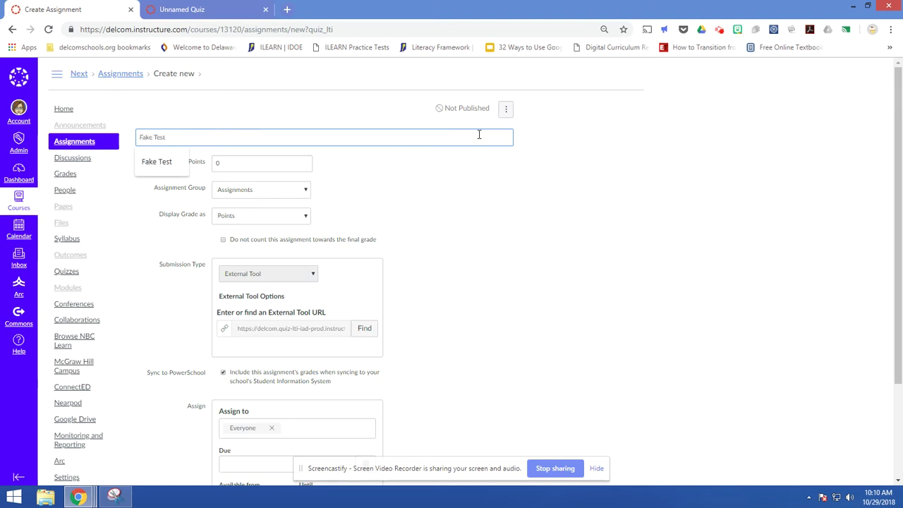
type(" Test")
left_click(579, 273)
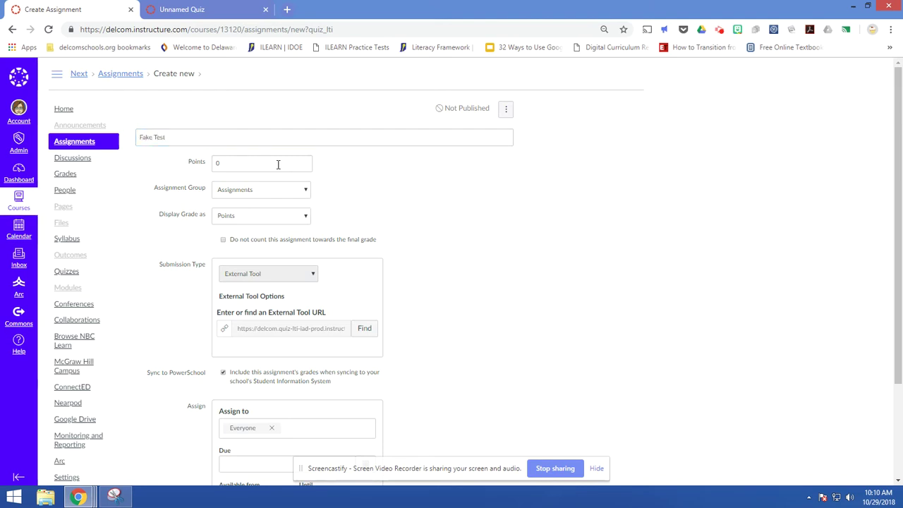
Step: Change the assignment's points from 0 to 50
left_click(279, 163)
key("BackSpace")
type("50")
left_click(376, 168)
Step: Keep the Assignments group and turn off Sync to PowerSchool
left_click(308, 191)
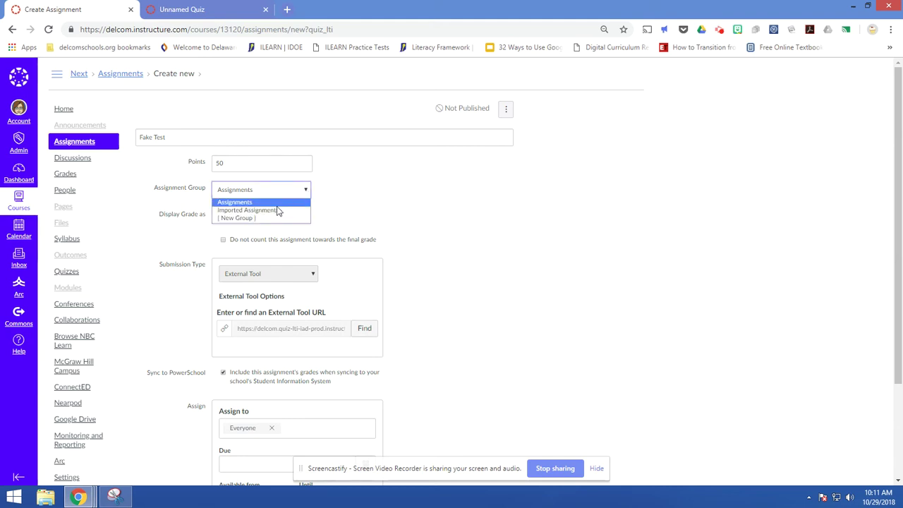
left_click(405, 200)
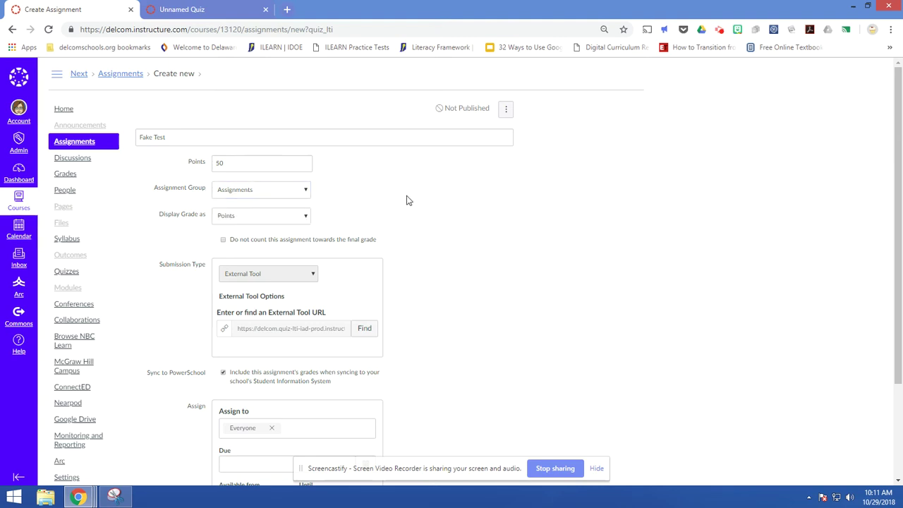
scroll(395, 169, "down", 1)
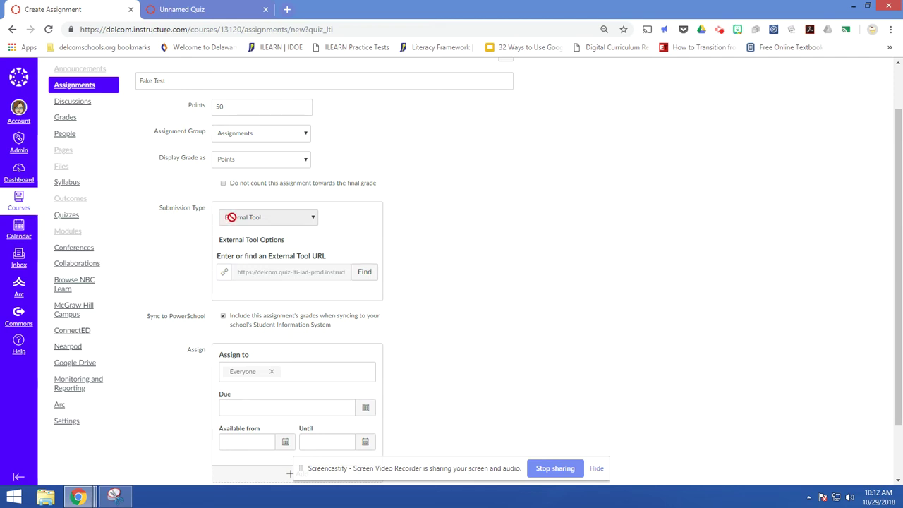
scroll(424, 251, "down", 1)
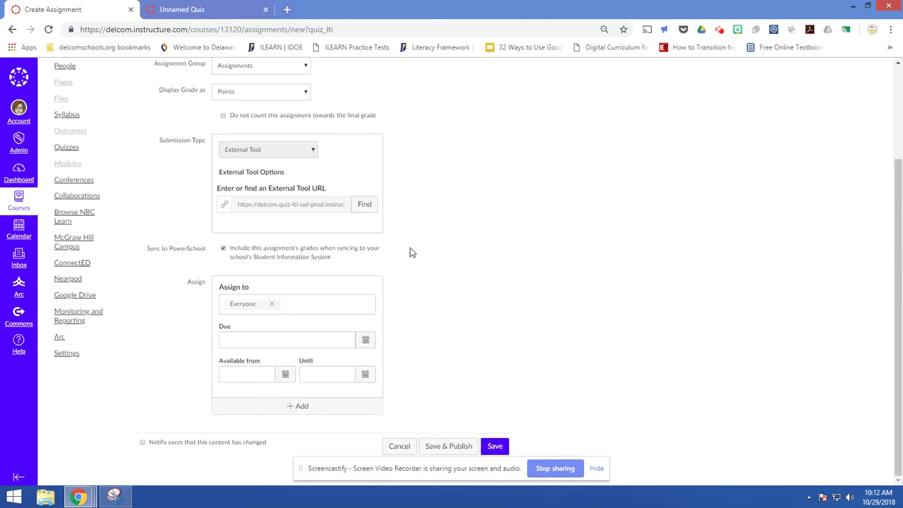
left_click(223, 248)
Step: Save the new Fake Test assignment
scroll(423, 323, "up", 2)
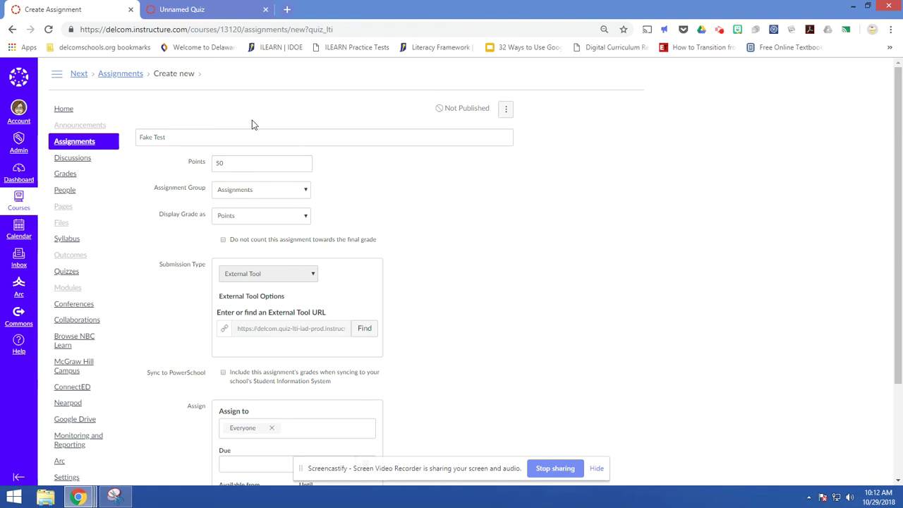
scroll(535, 255, "down", 3)
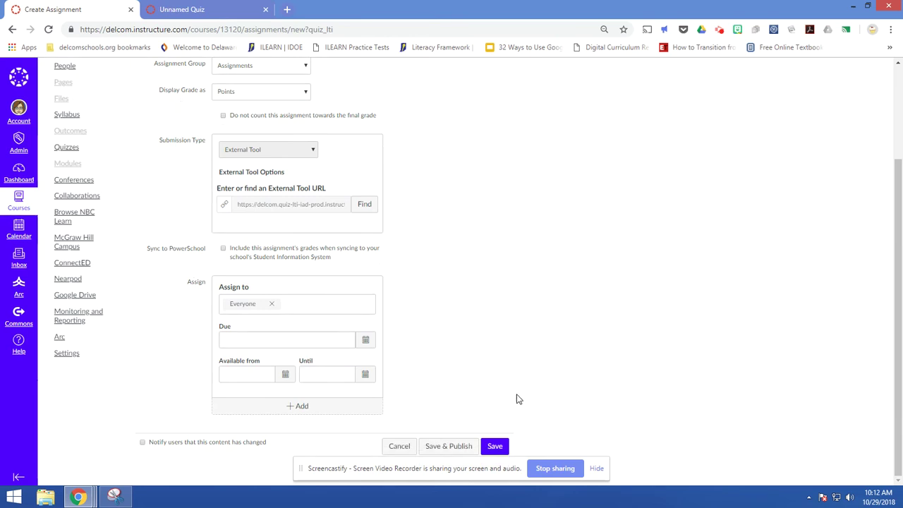
left_click(495, 446)
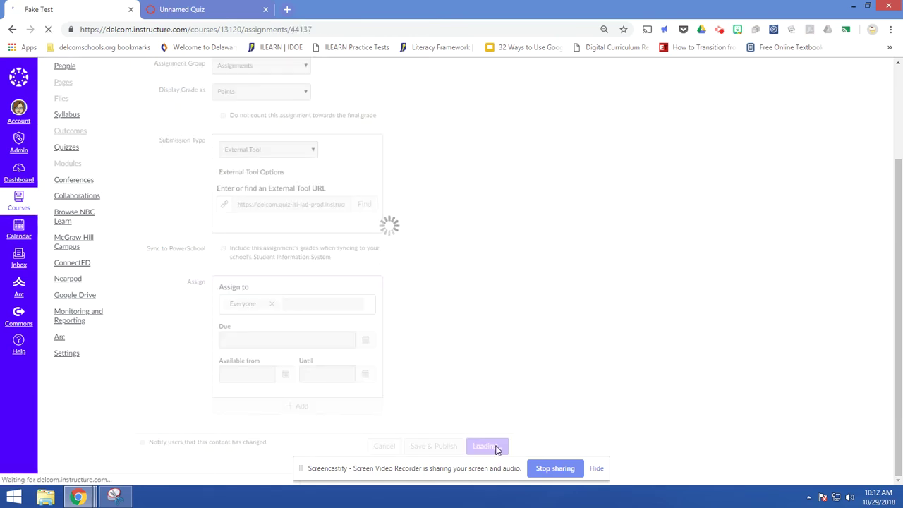
Step: Go to the Unnamed Quiz tab and keep its quiz type as Graded Quiz
left_click(171, 11)
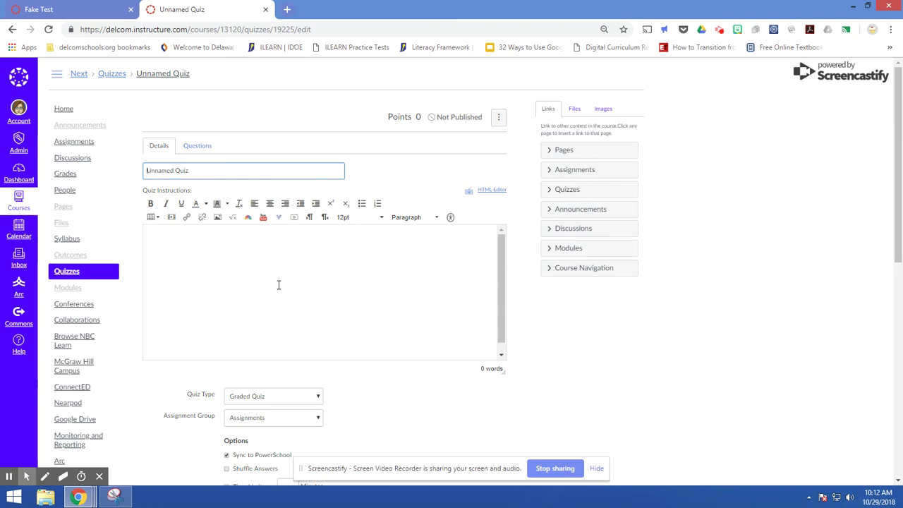
scroll(351, 314, "down", 3)
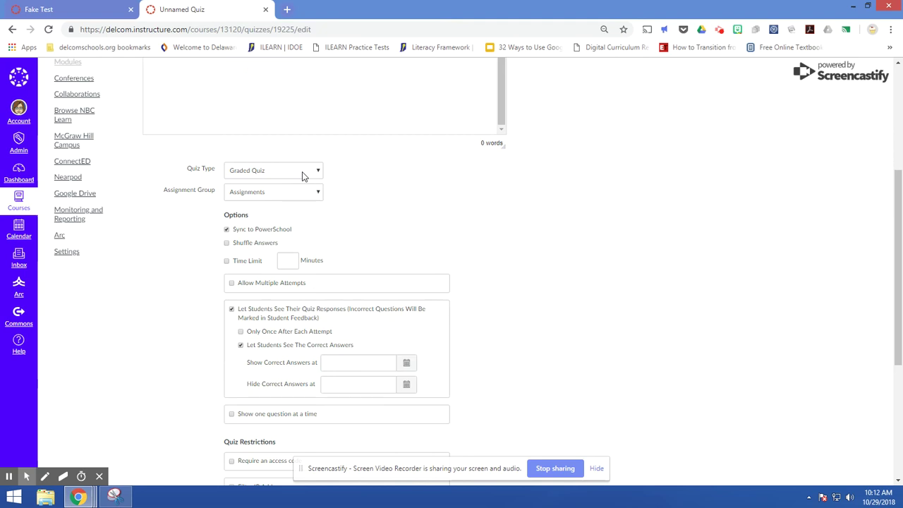
left_click(303, 173)
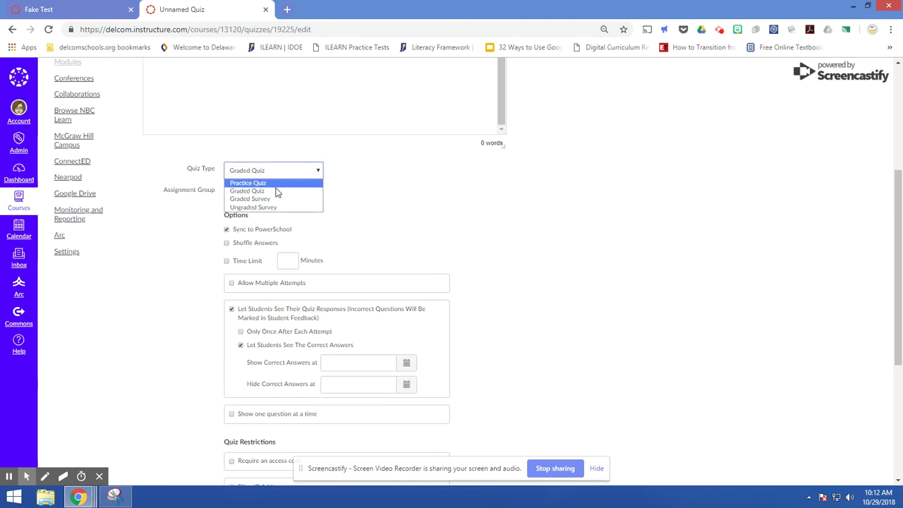
left_click(426, 170)
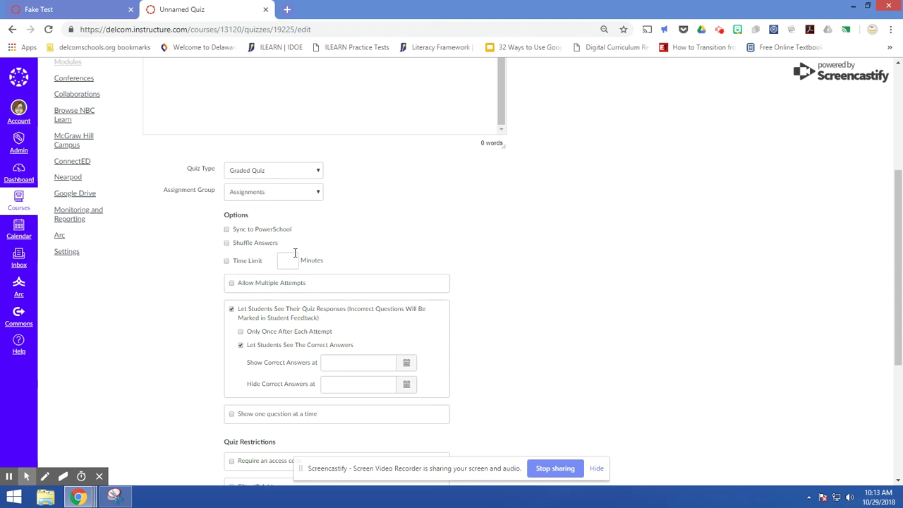
Step: Review the quiz options, then check the Questions page and return to Details
scroll(367, 289, "down", 3)
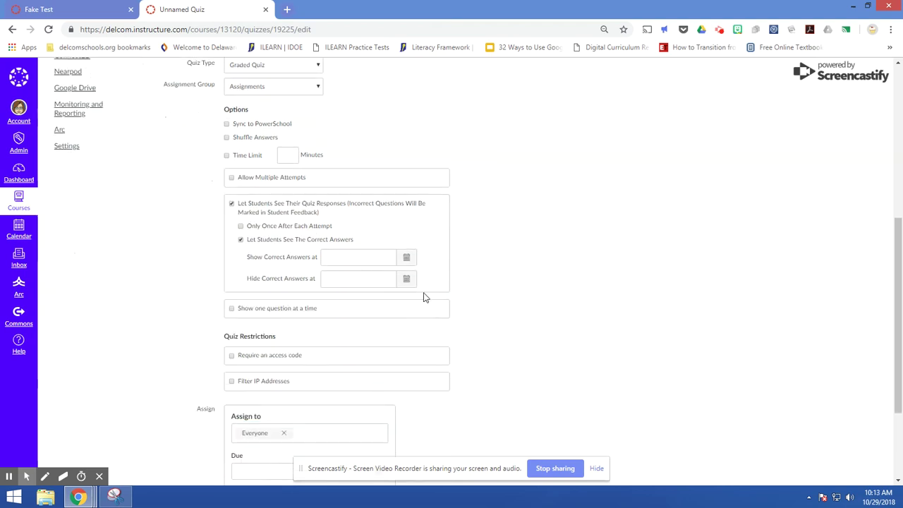
scroll(318, 349, "down", 3)
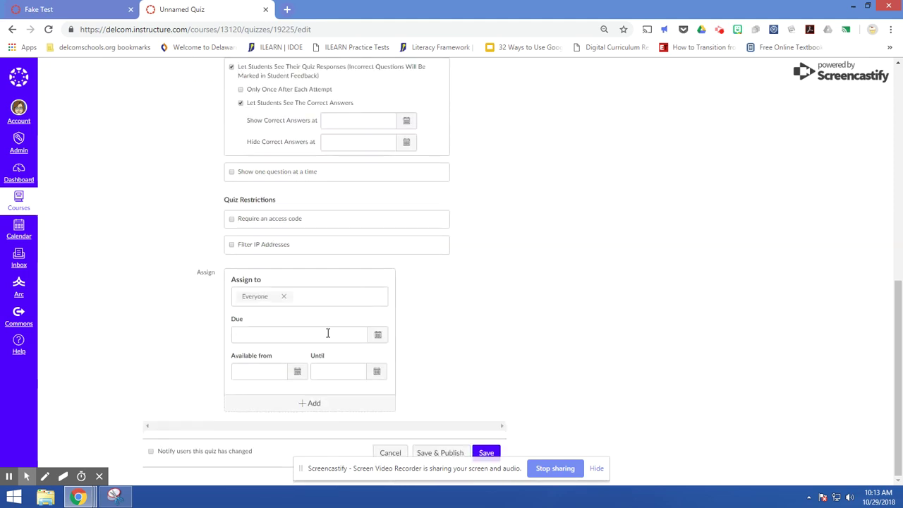
scroll(388, 275, "up", 10)
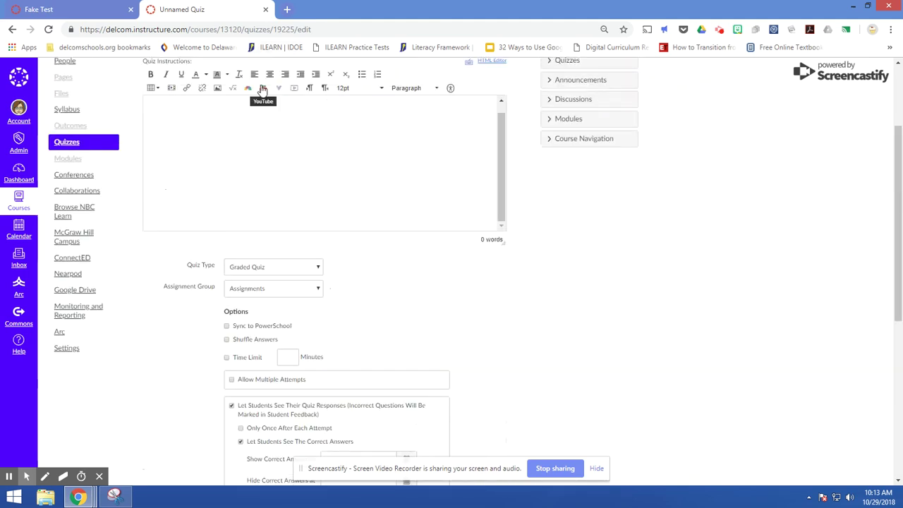
left_click(194, 148)
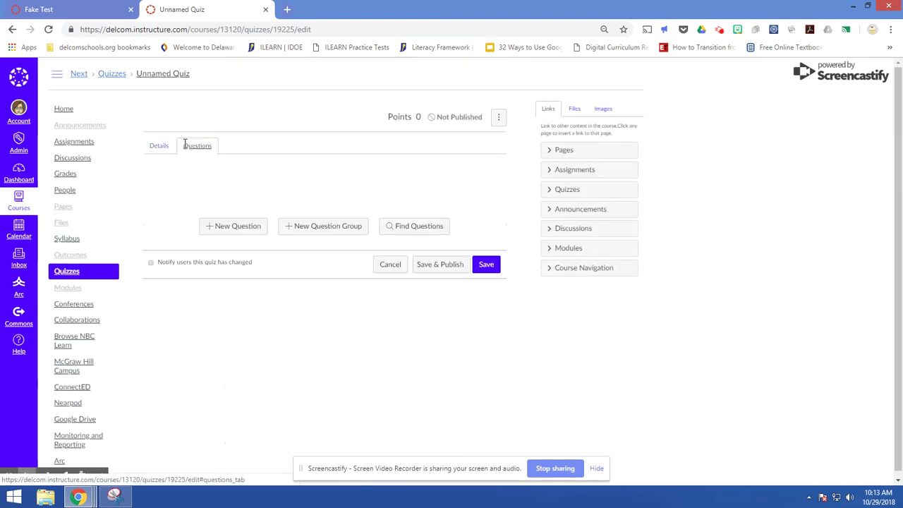
left_click(168, 146)
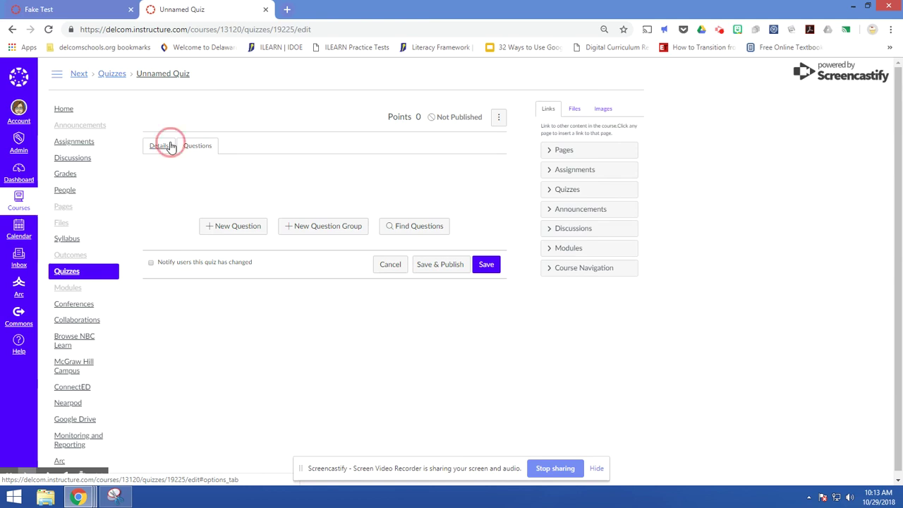
Step: Return to Fake Test, begin adding instructions, and bring up its delivery Settings
left_click(82, 11)
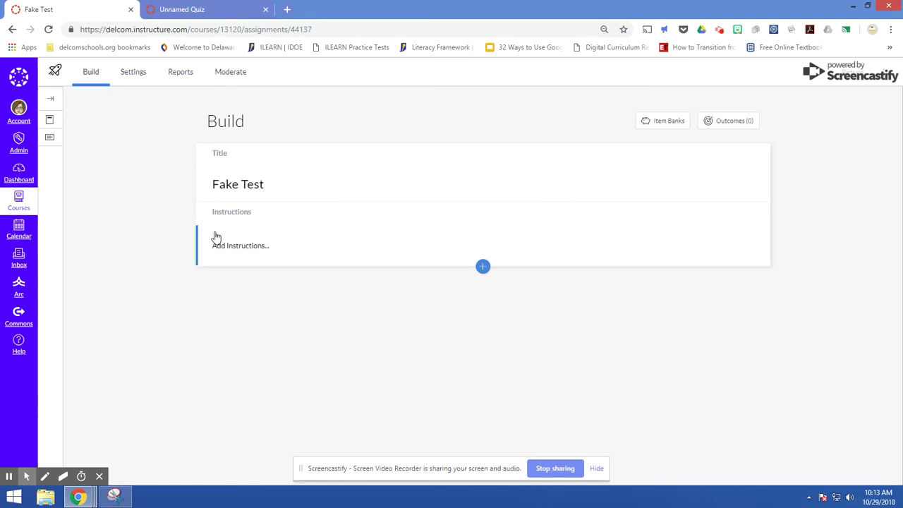
left_click(253, 251)
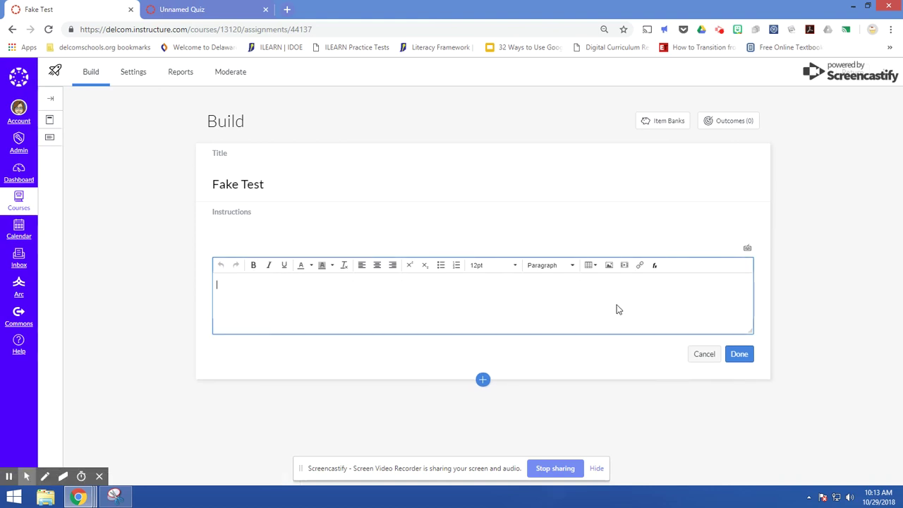
left_click(130, 72)
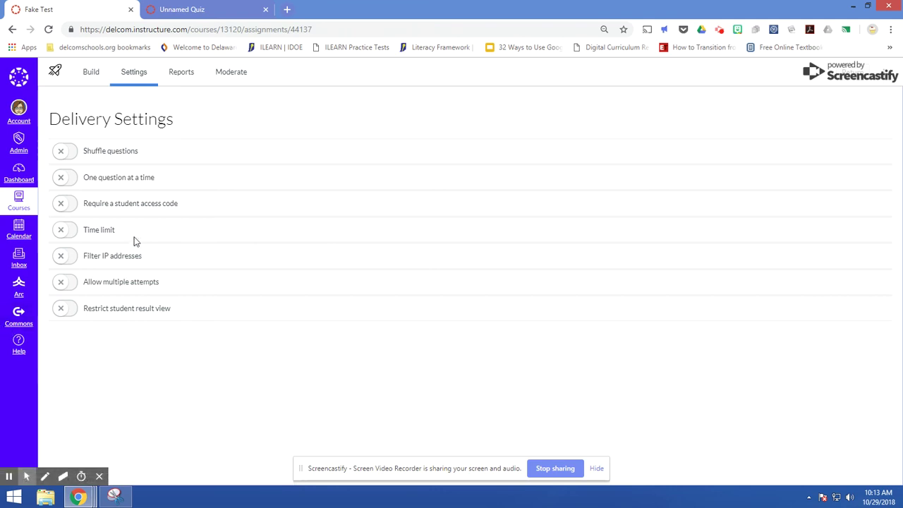
Step: Turn on student access code, multiple attempts and question shuffling, then go back to Build
left_click(64, 207)
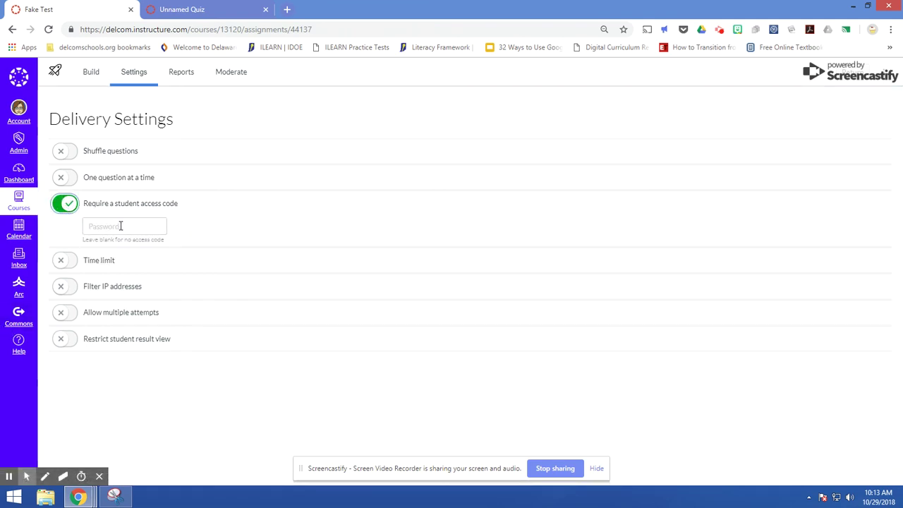
left_click(65, 317)
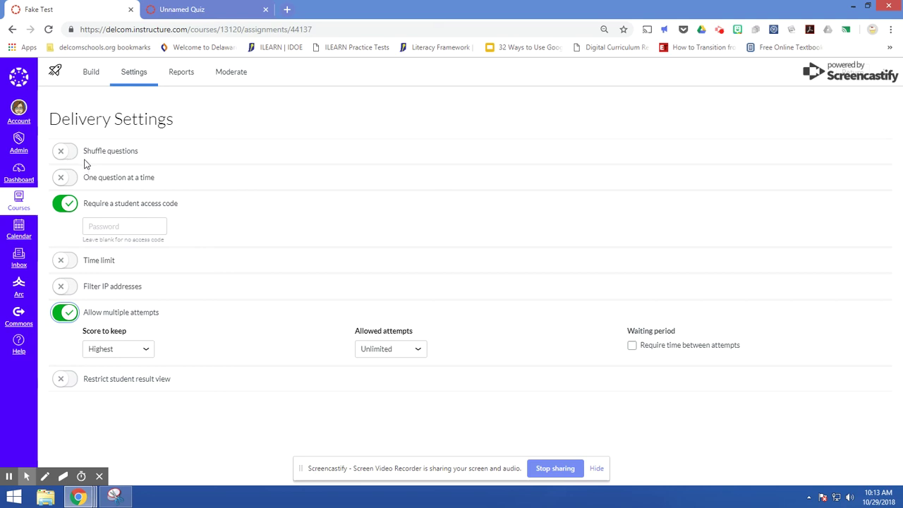
left_click(62, 151)
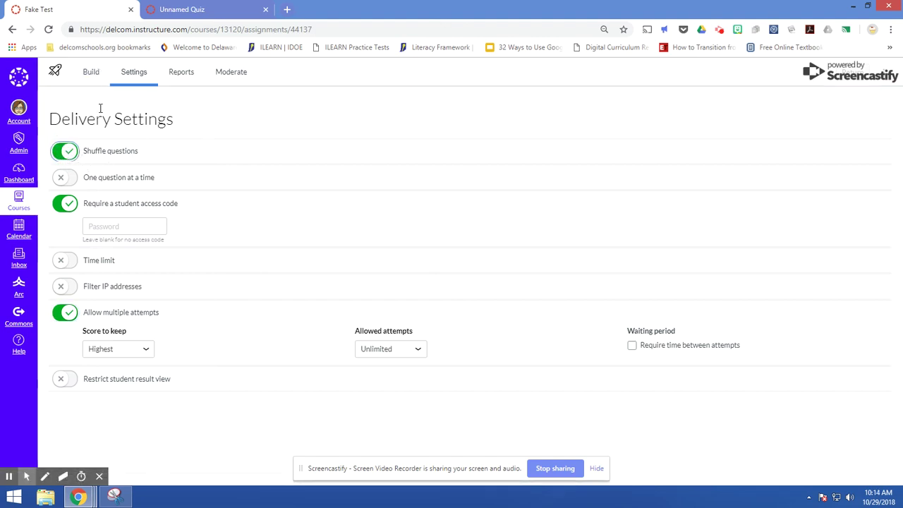
left_click(91, 73)
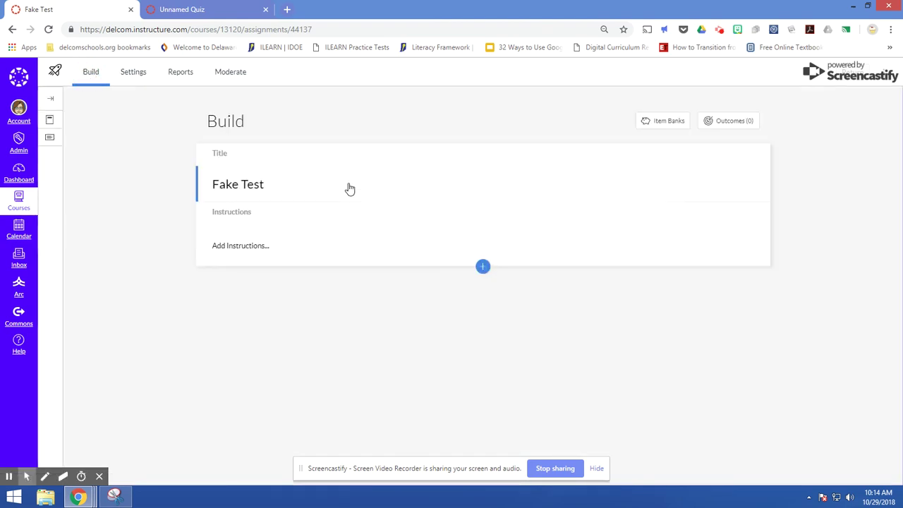